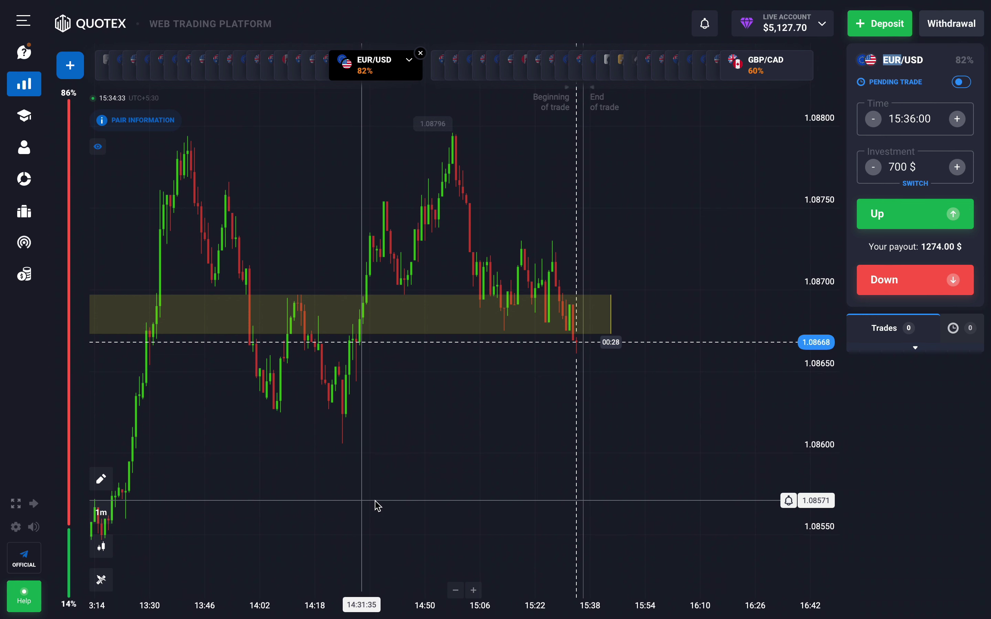
Pan the EUR/USD chart back to the earlier candles leading into the yellow resistance zone.
left_click_drag(374, 506, 636, 500)
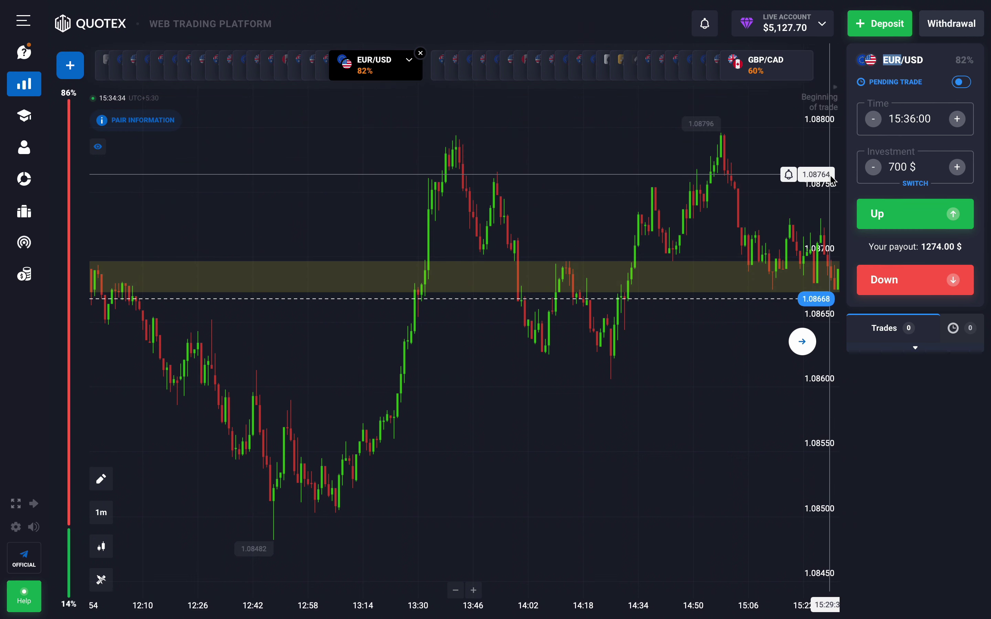
Rescale the EUR/USD price axis and pan back to the live candle and trade markers.
left_click_drag(831, 248, 831, 340)
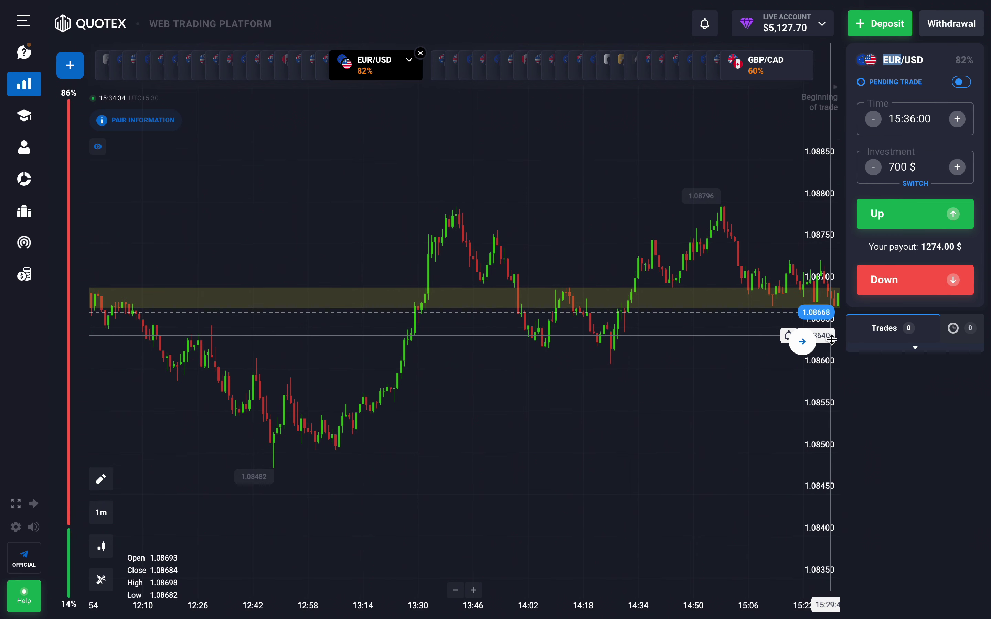
left_click_drag(832, 340, 827, 347)
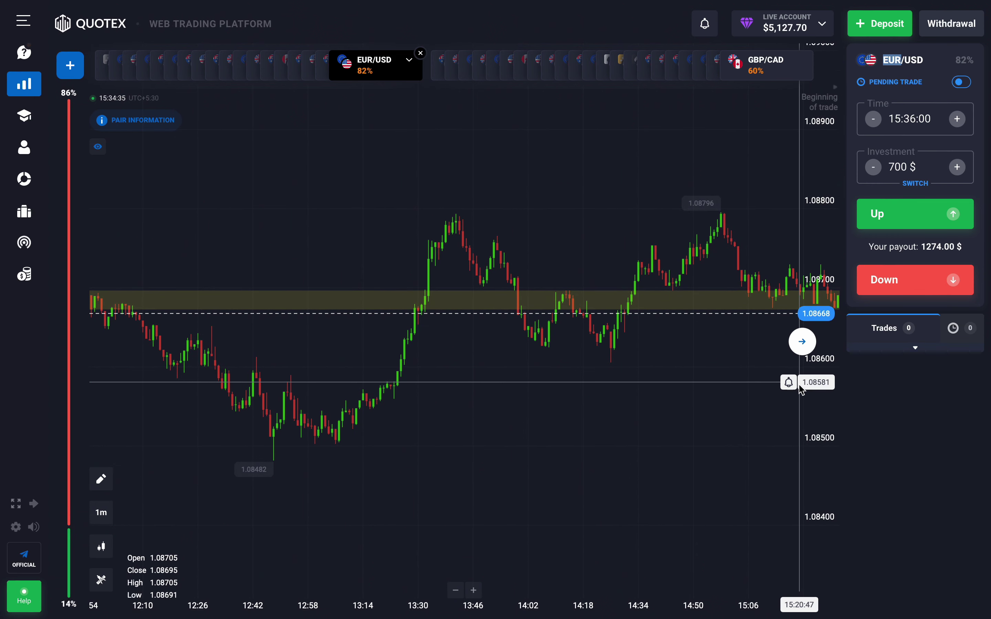
left_click_drag(801, 391, 547, 401)
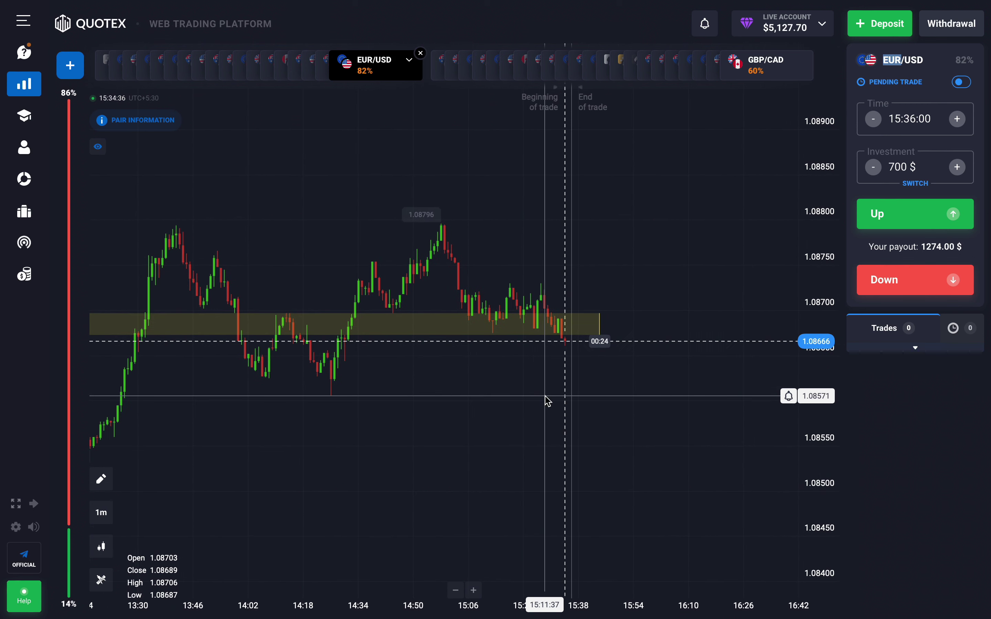
left_click_drag(545, 400, 706, 404)
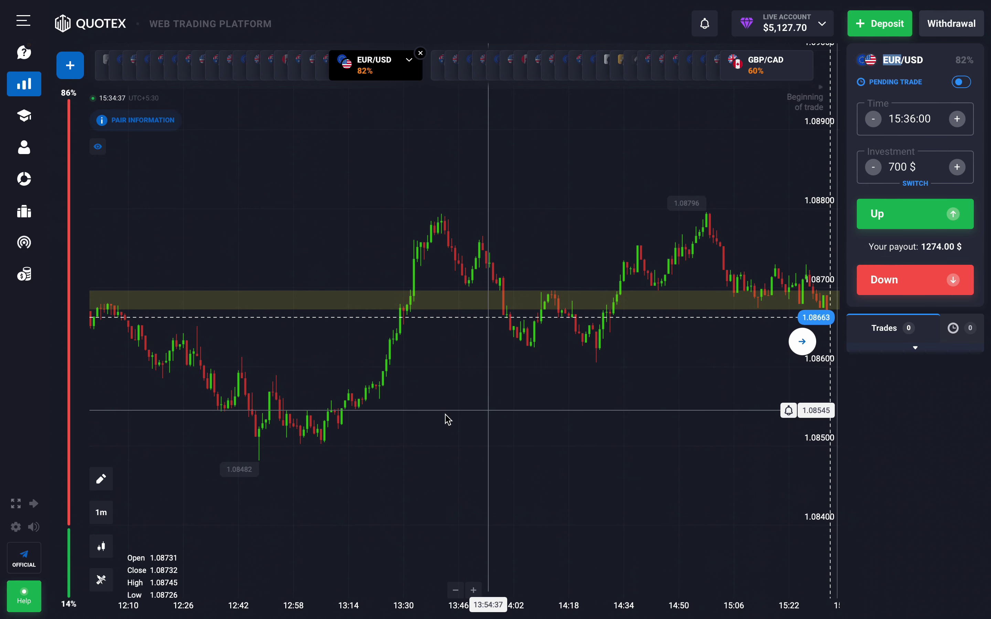
left_click_drag(393, 420, 628, 424)
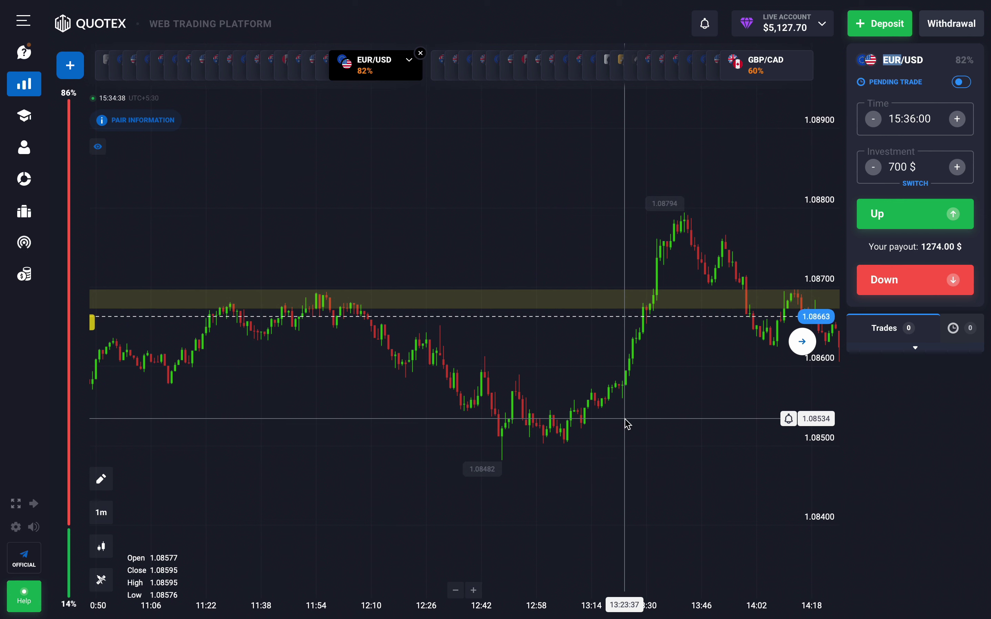
left_click_drag(624, 419, 623, 418)
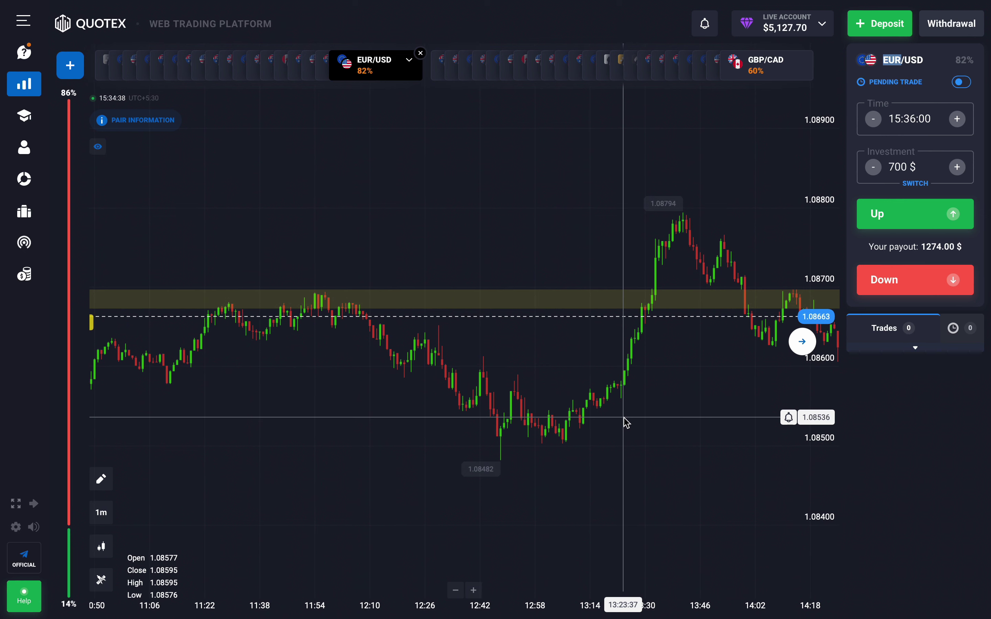
left_click_drag(624, 418, 276, 408)
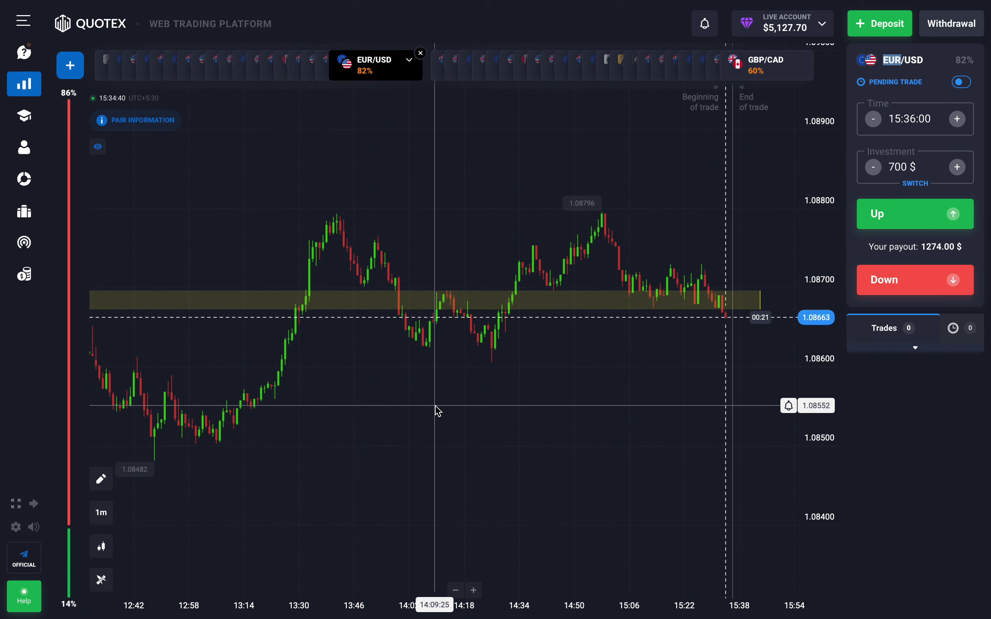
left_click_drag(422, 409, 270, 408)
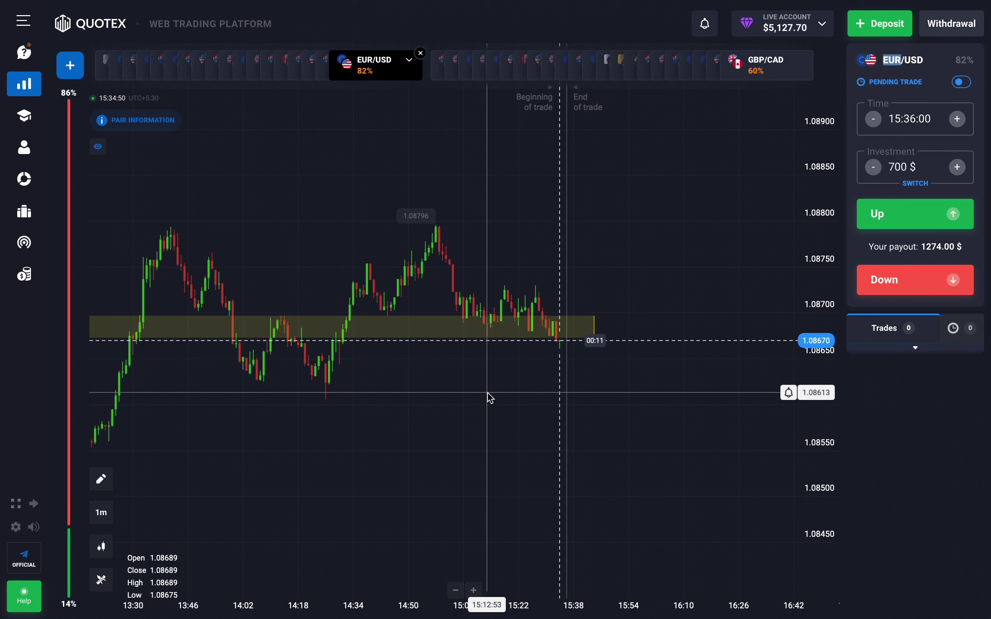
Open the expiry time list and close it, keeping 15:36:00.
left_click(903, 132)
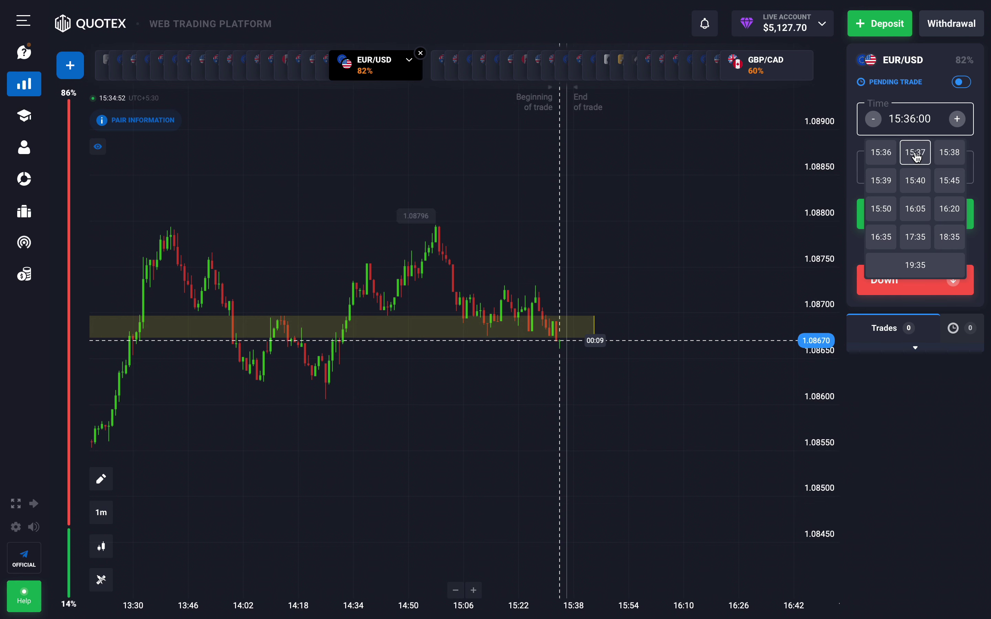
left_click(893, 158)
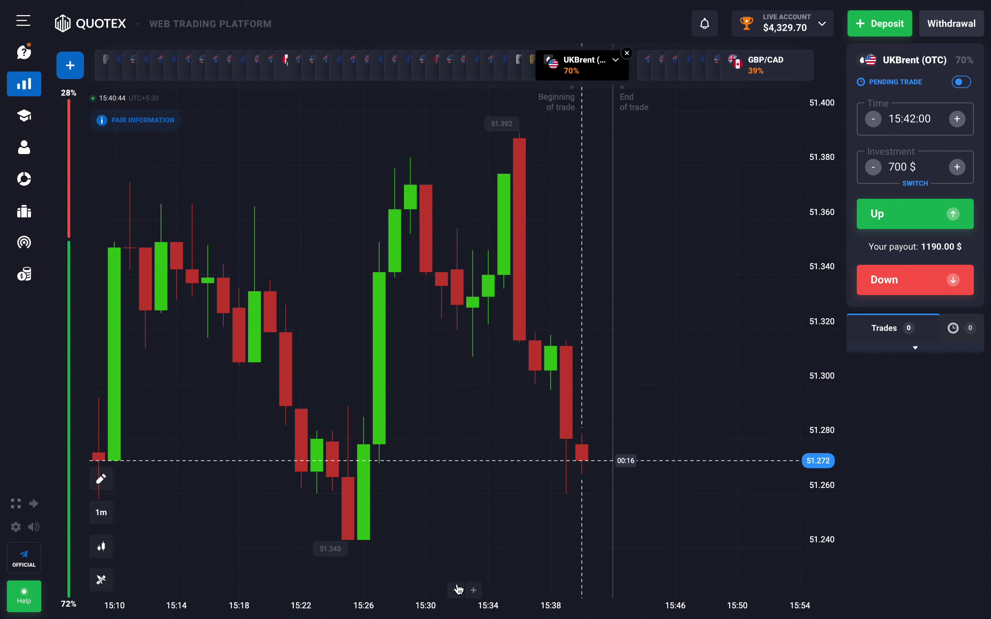
Zoom the UKBrent (OTC) chart out ten steps to reveal older candles.
left_click(459, 590)
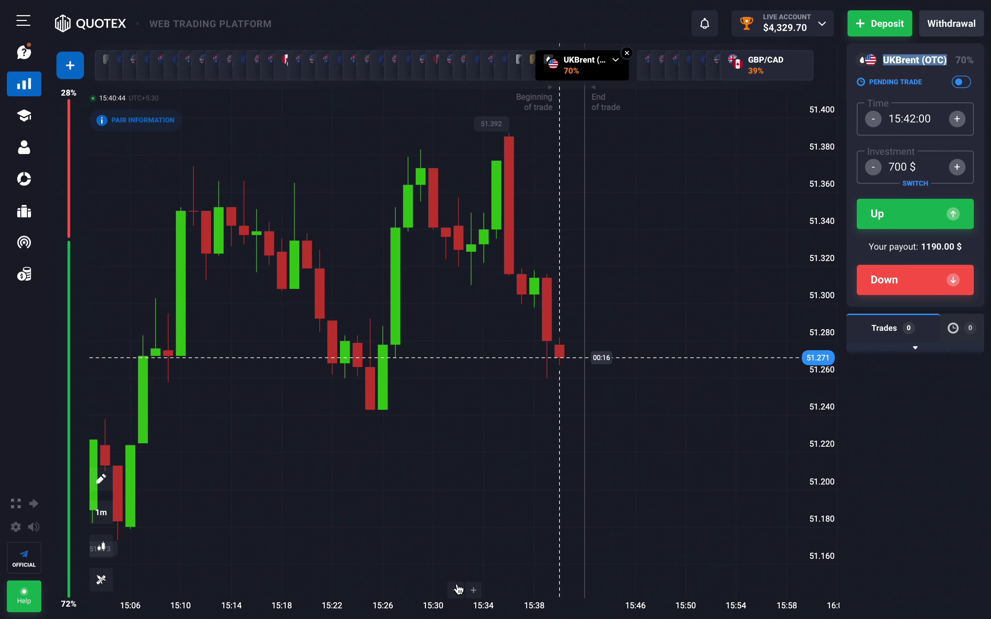
left_click(459, 590)
left_click(459, 590)
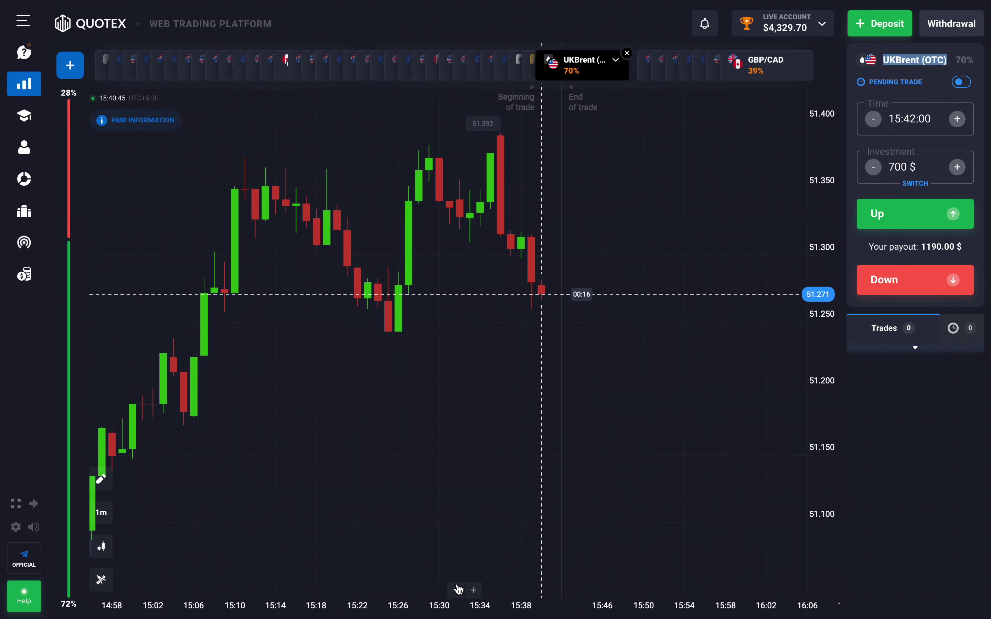
left_click(458, 589)
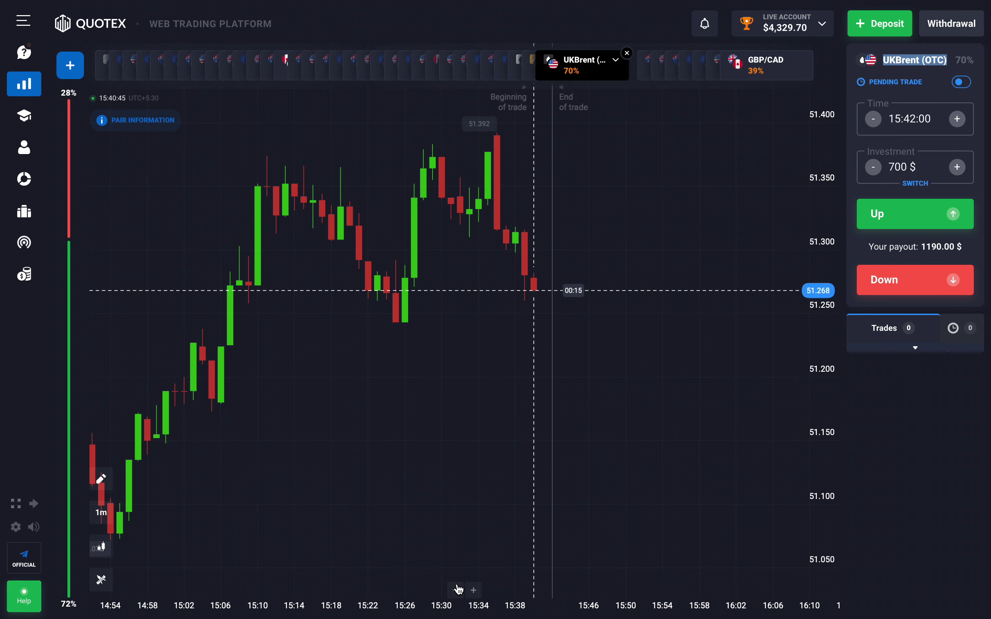
left_click(458, 590)
left_click(459, 590)
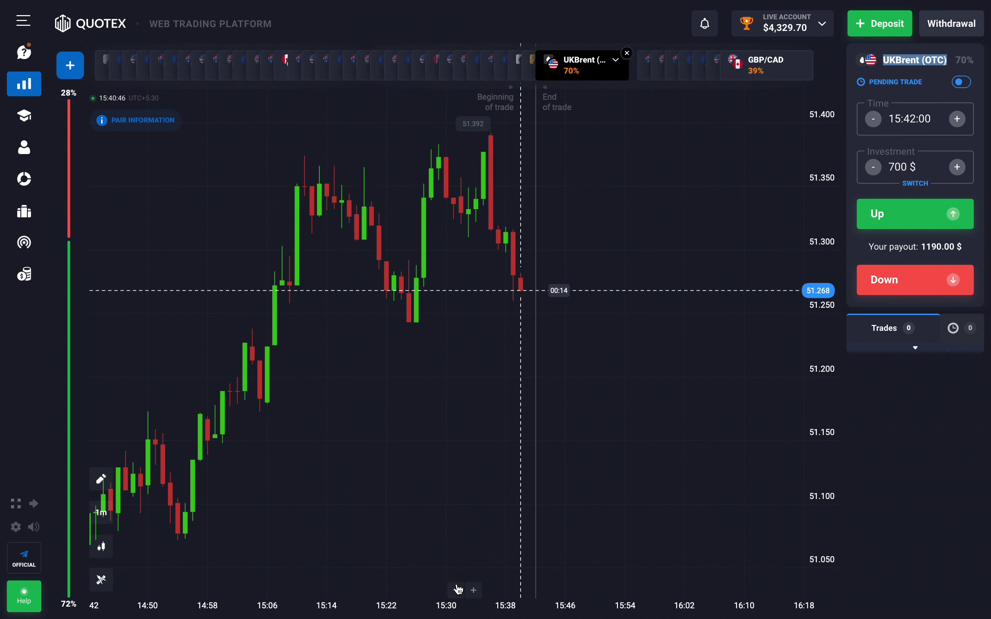
left_click(458, 589)
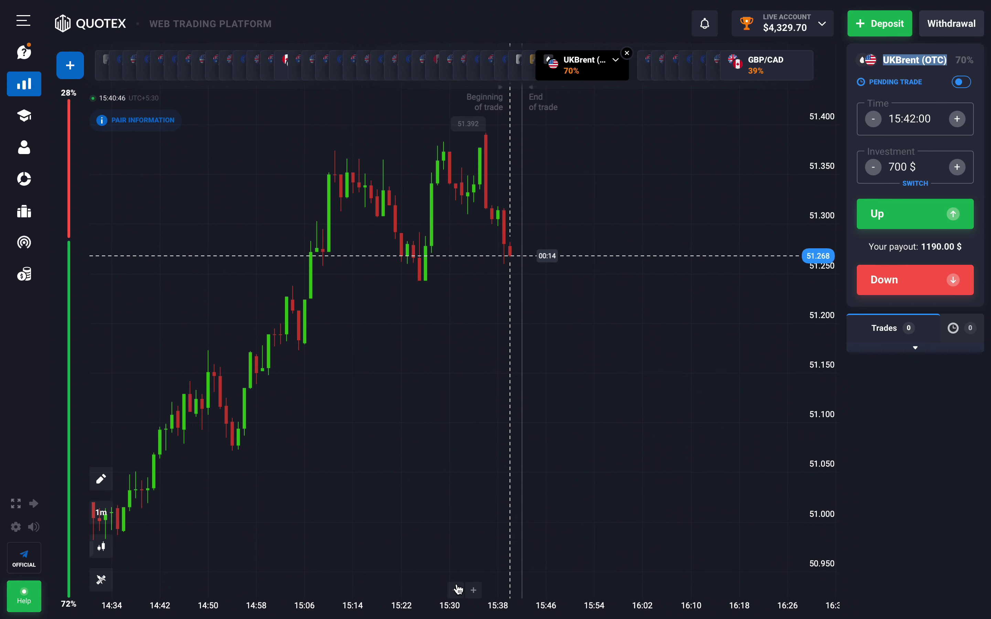
left_click(458, 590)
left_click(458, 590)
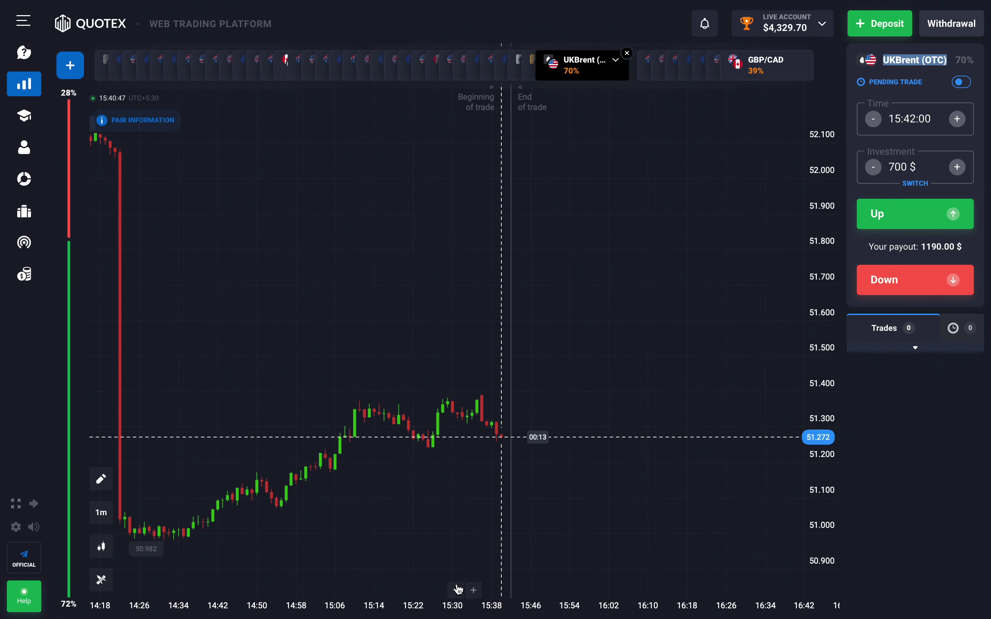
left_click(458, 590)
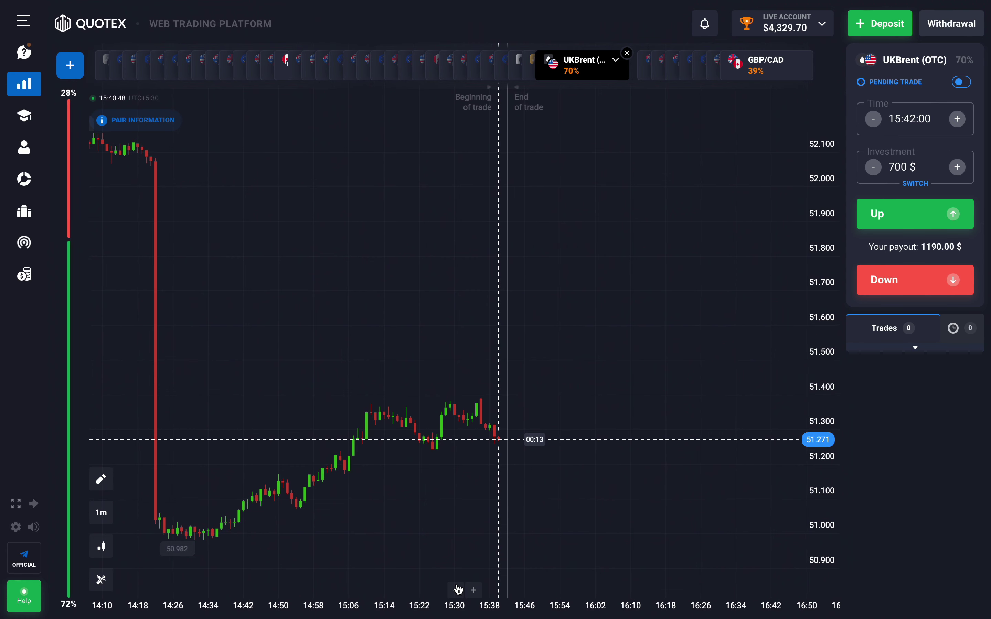
Zoom back in five steps so the time axis spans about 14:50 to 16:18.
left_click(475, 590)
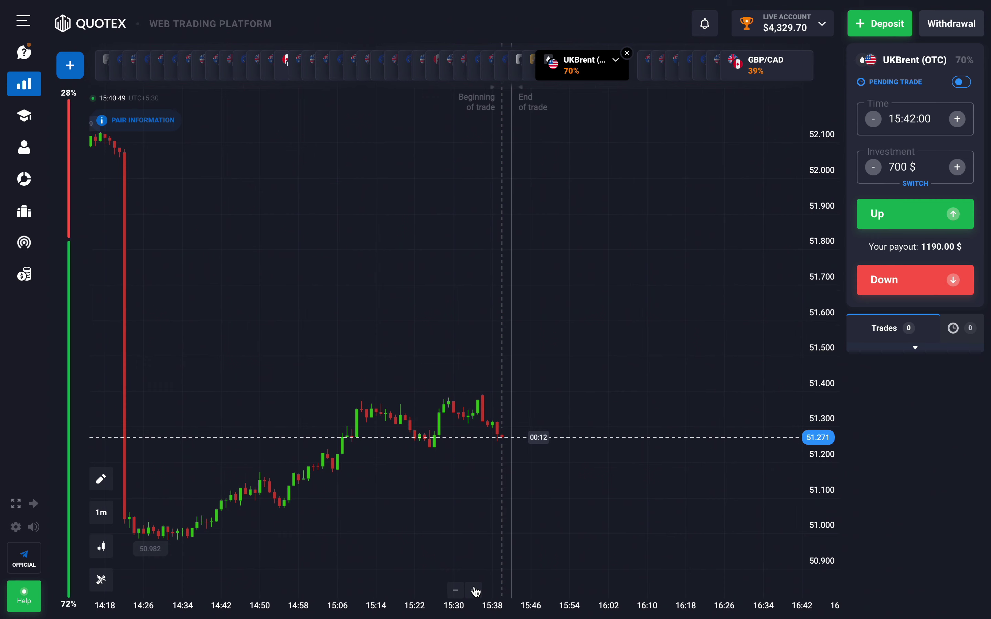
left_click(475, 590)
left_click(475, 591)
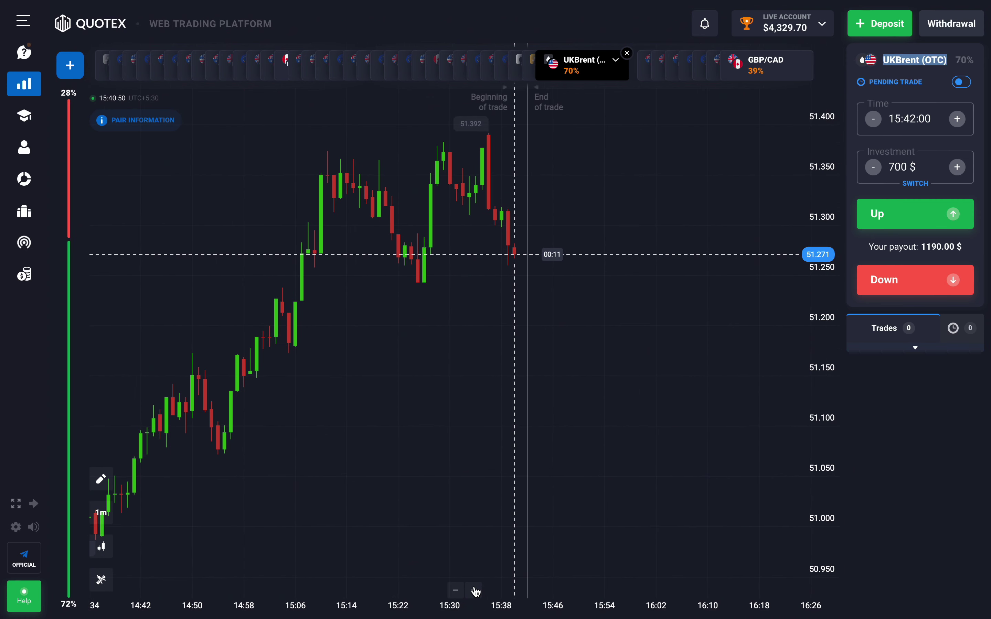
left_click(475, 590)
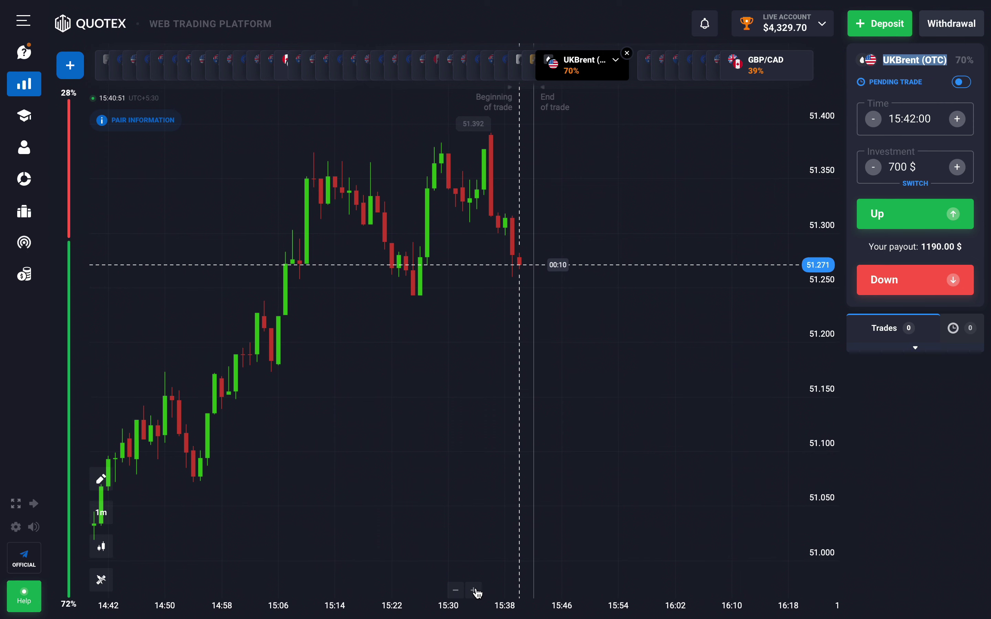
left_click(475, 590)
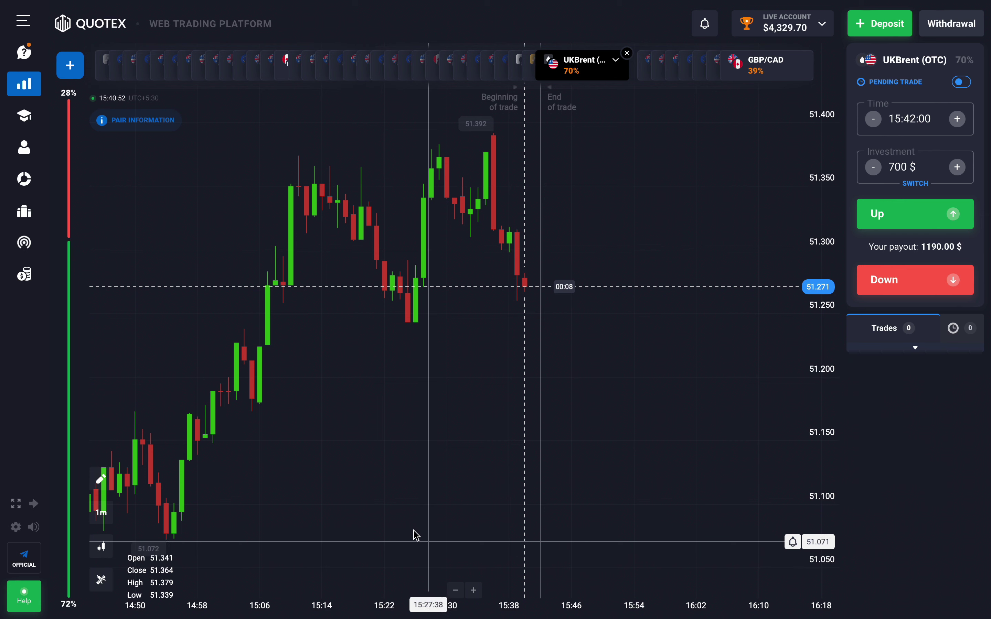
Pan the UKBrent (OTC) chart back to earlier candles before the 15:42:00 trade.
mouse_move(403, 513)
left_mouse_down()
mouse_move(683, 530)
mouse_move(484, 567)
mouse_move(390, 559)
mouse_move(510, 515)
left_mouse_up()
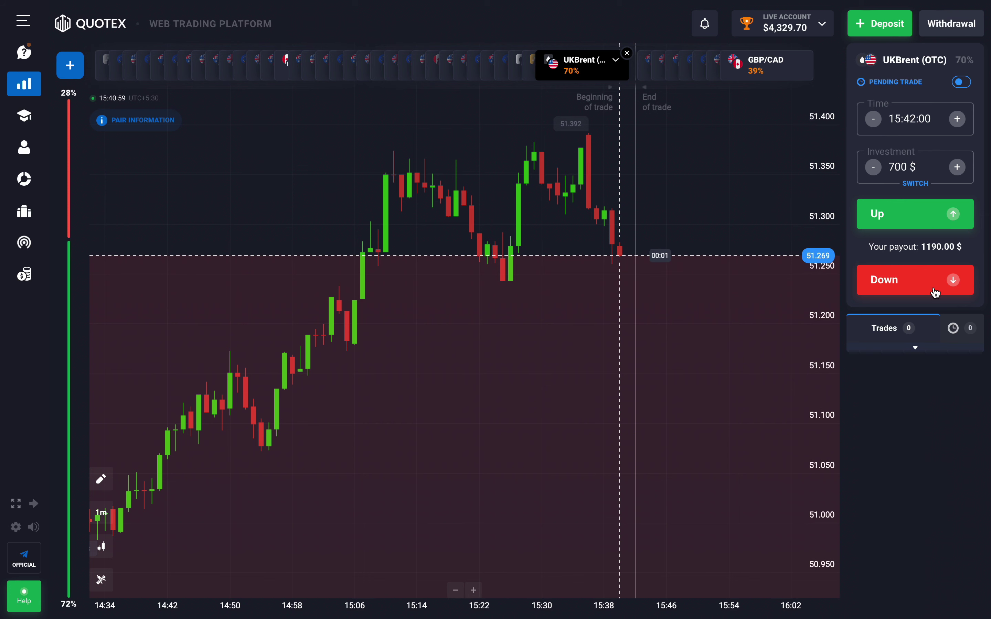
Place three 700 $ Down trades on UKBrent (OTC) expiring at 15:42:00.
double_click(936, 293)
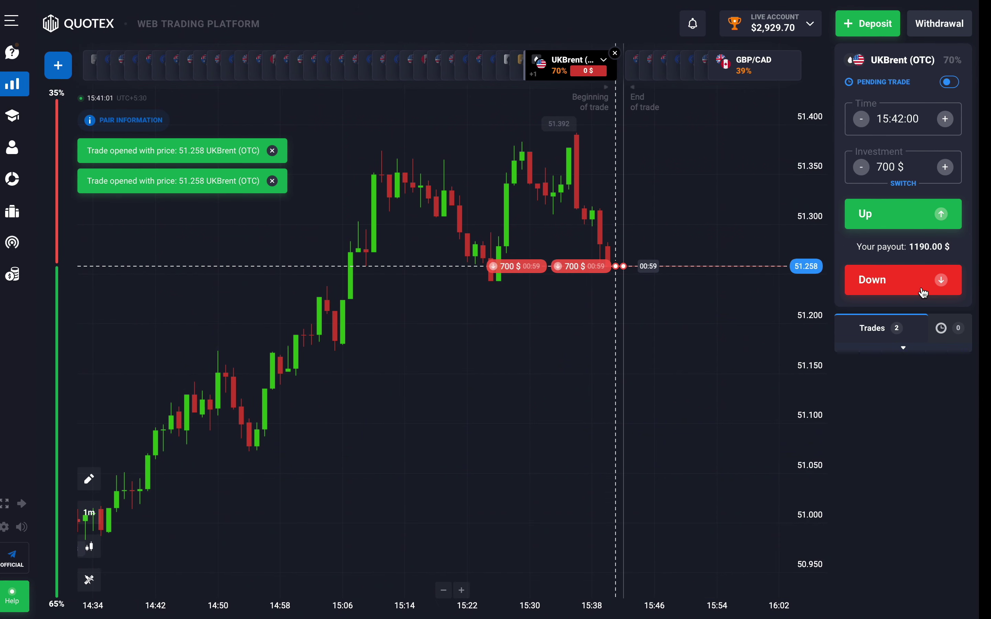
left_click(924, 291)
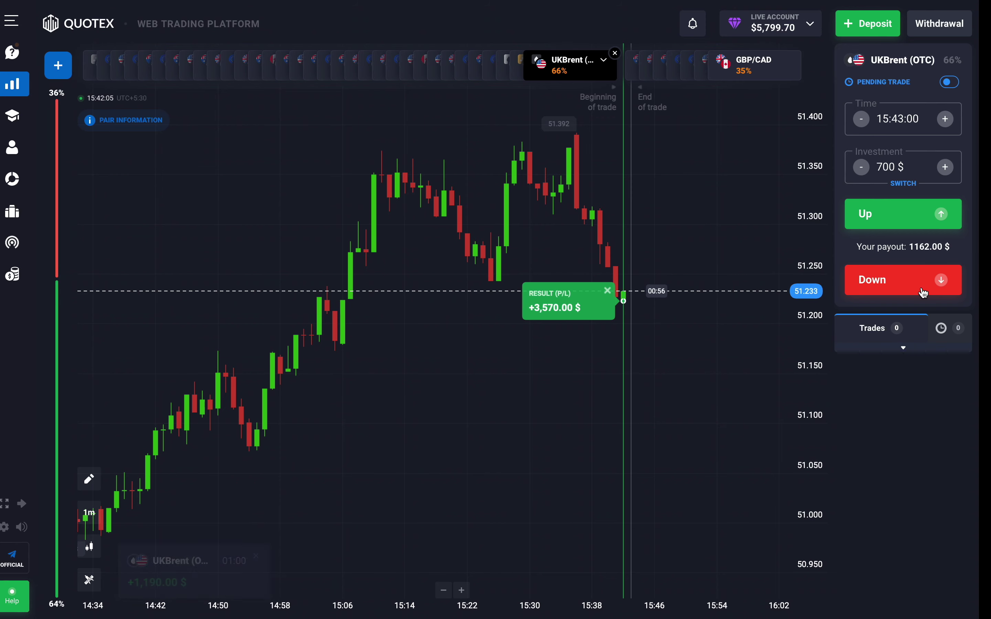
Dismiss the trade result summary and review the chart's earlier price history.
left_click(608, 292)
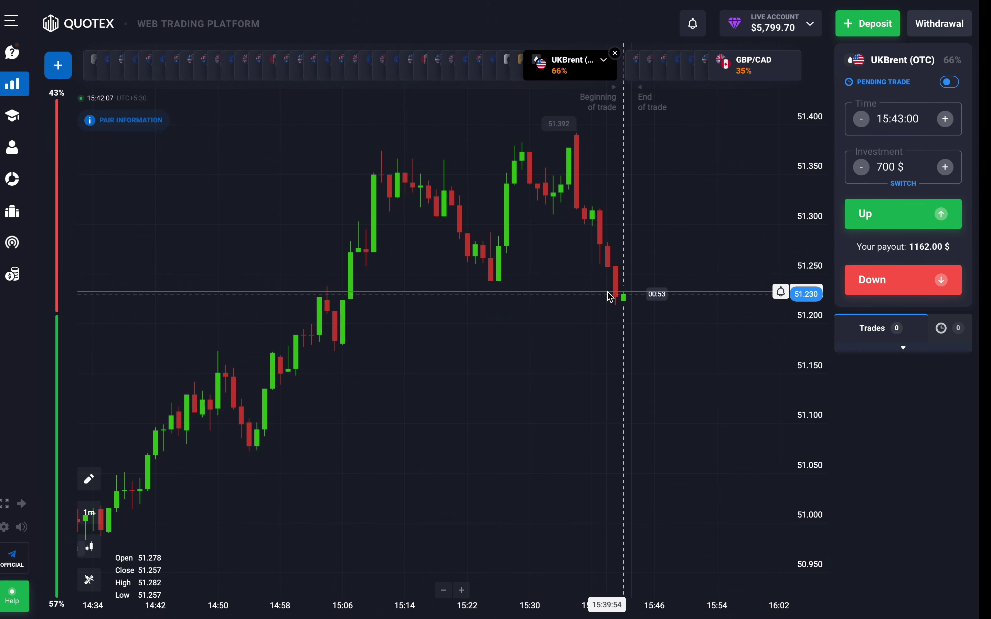
left_click_drag(549, 358, 852, 354)
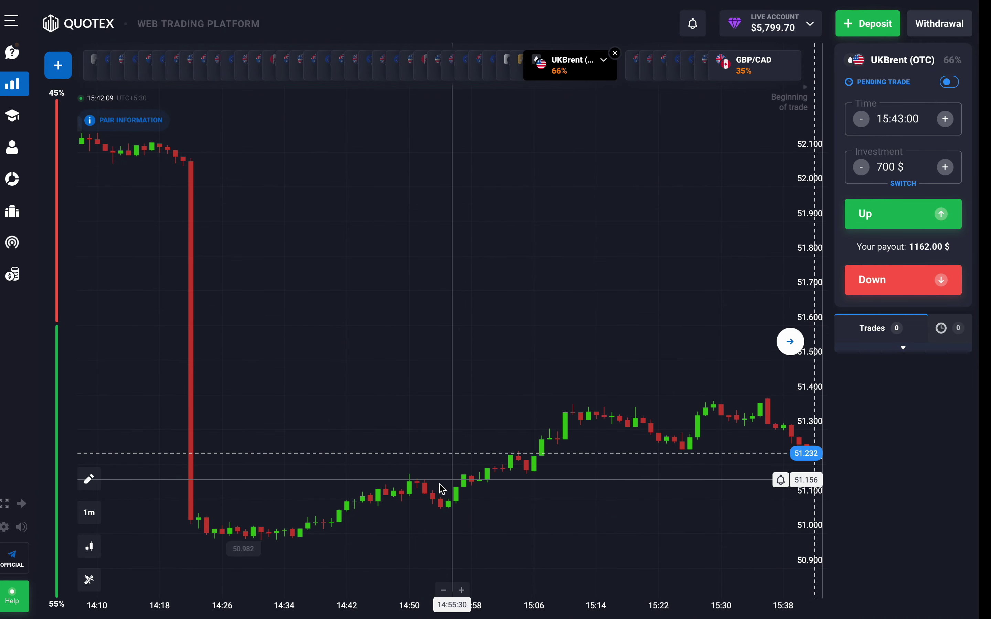
left_click_drag(385, 432, 143, 427)
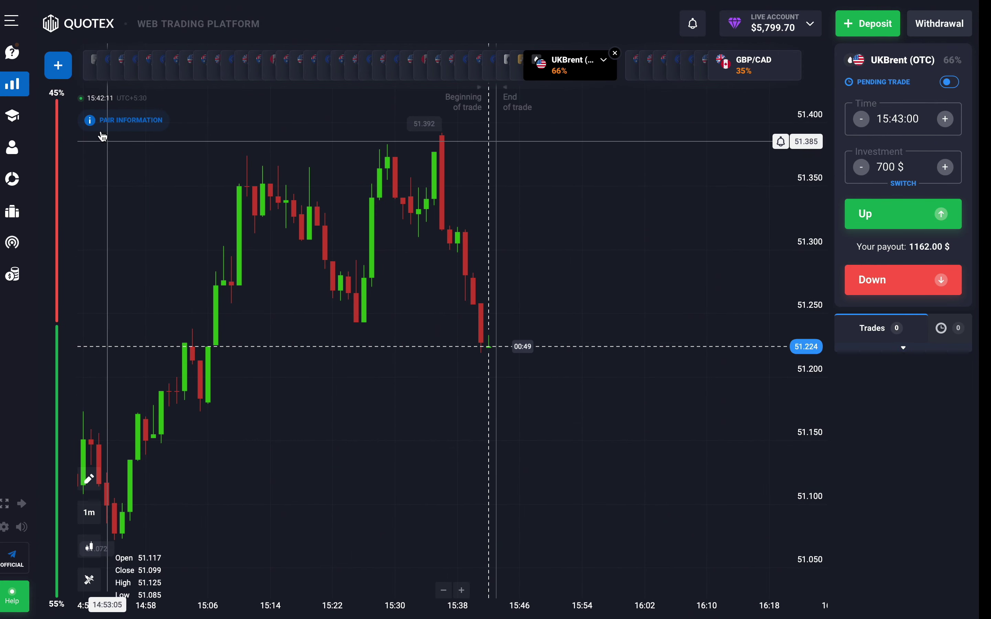
Switch the chart to EUR/SGD and bring up its drawing tools list.
left_click(58, 66)
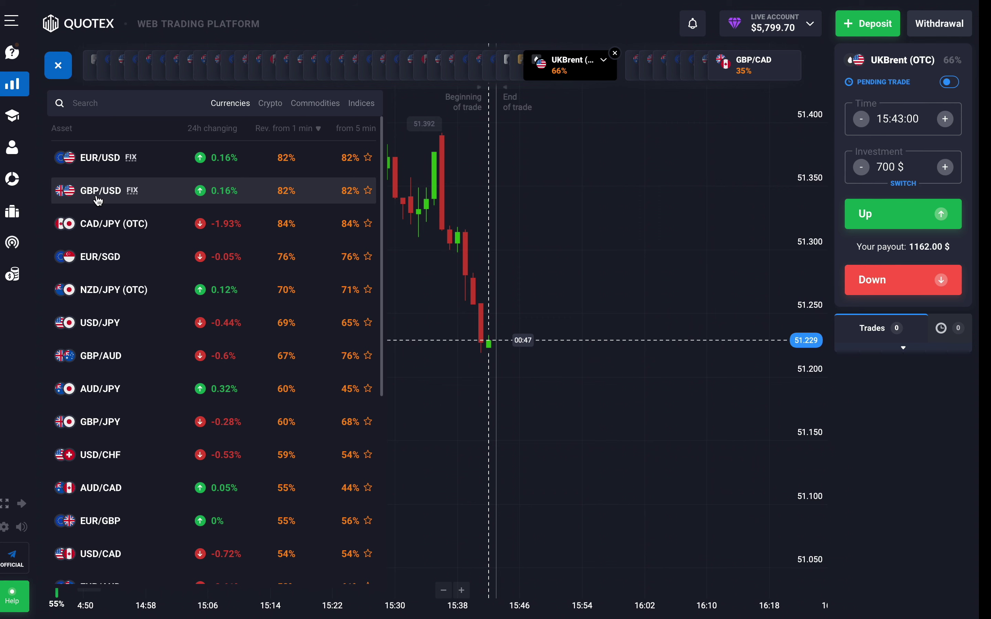
left_click(99, 256)
left_click(99, 477)
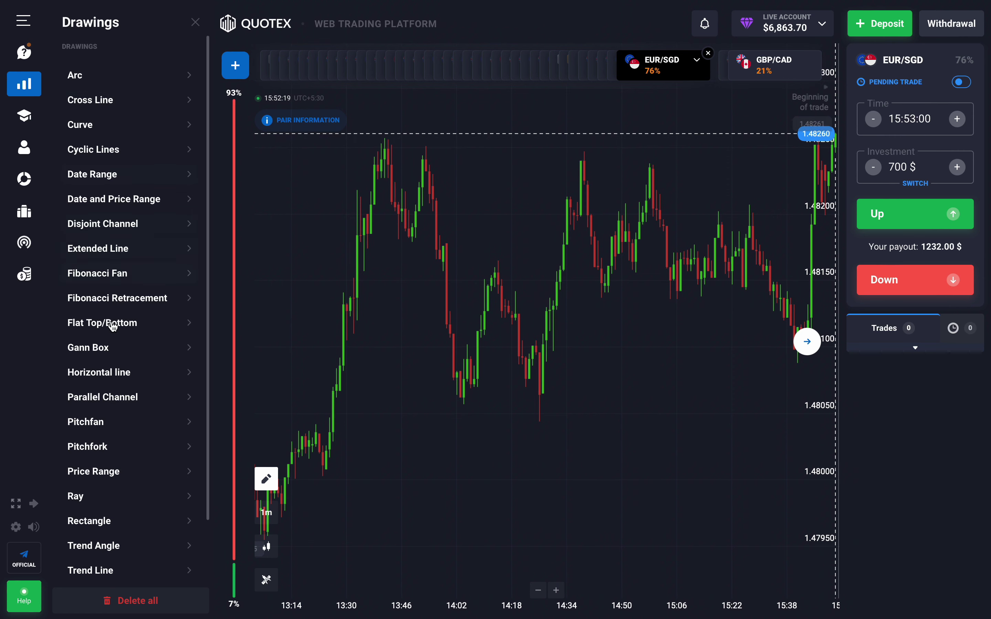
Add a price range box to the EUR/SGD chart and widen it left over earlier candles.
left_click(130, 472)
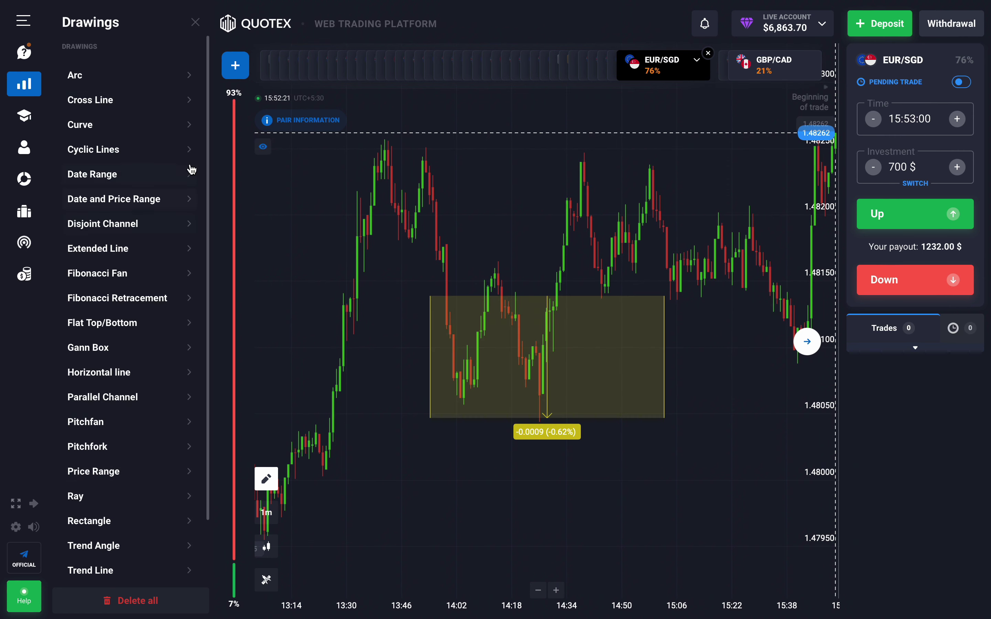
left_click(265, 294)
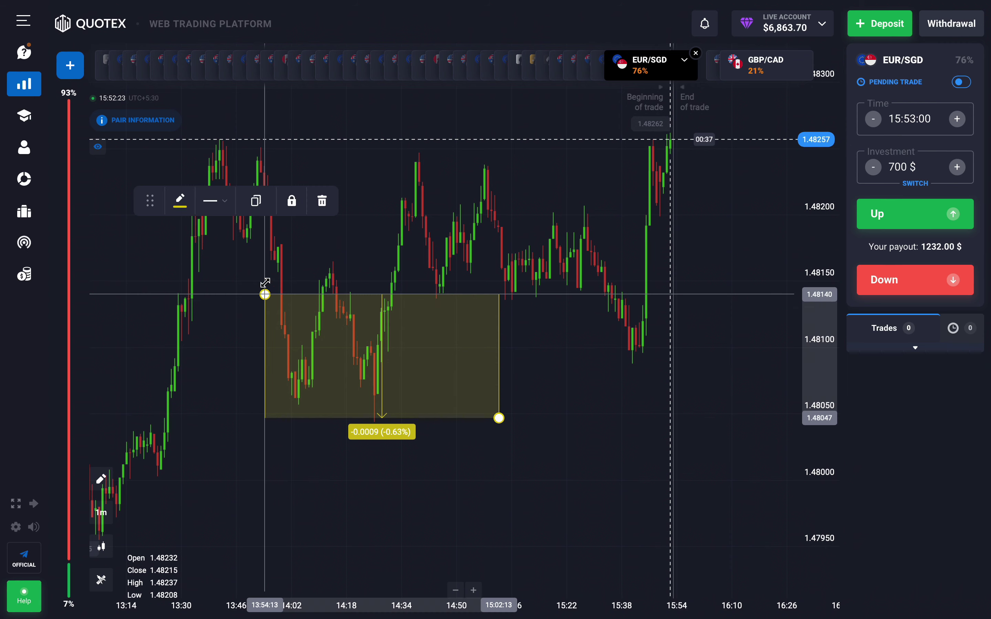
left_click_drag(265, 294, 258, 216)
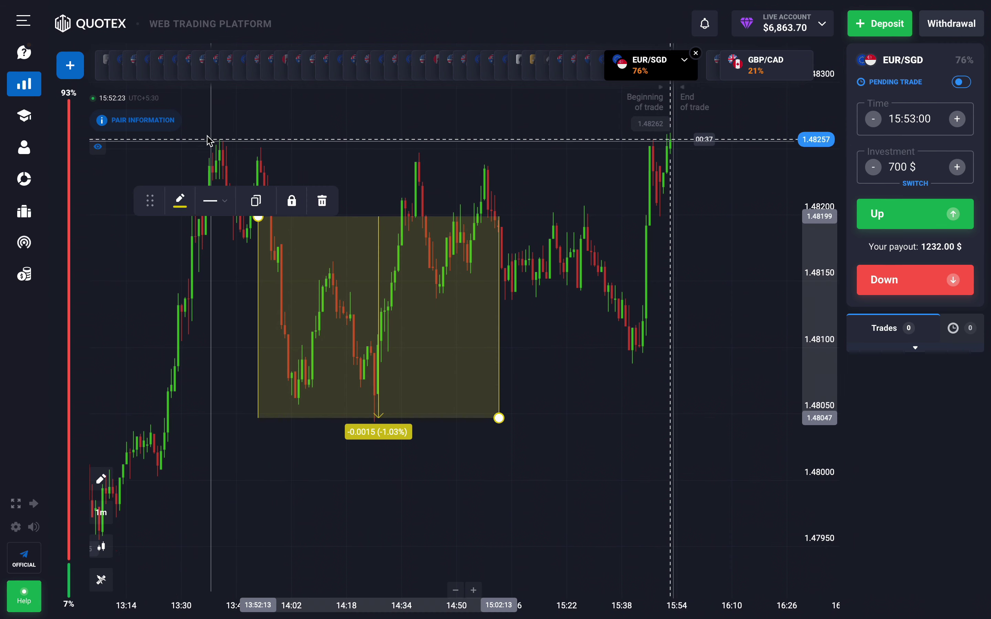
left_click(259, 283)
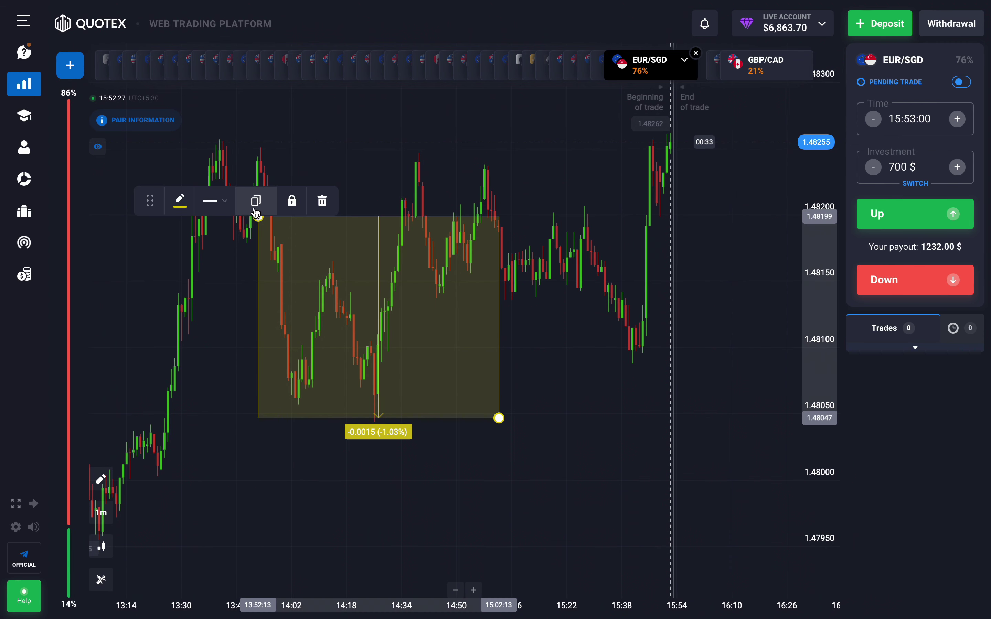
left_click_drag(257, 216, 213, 229)
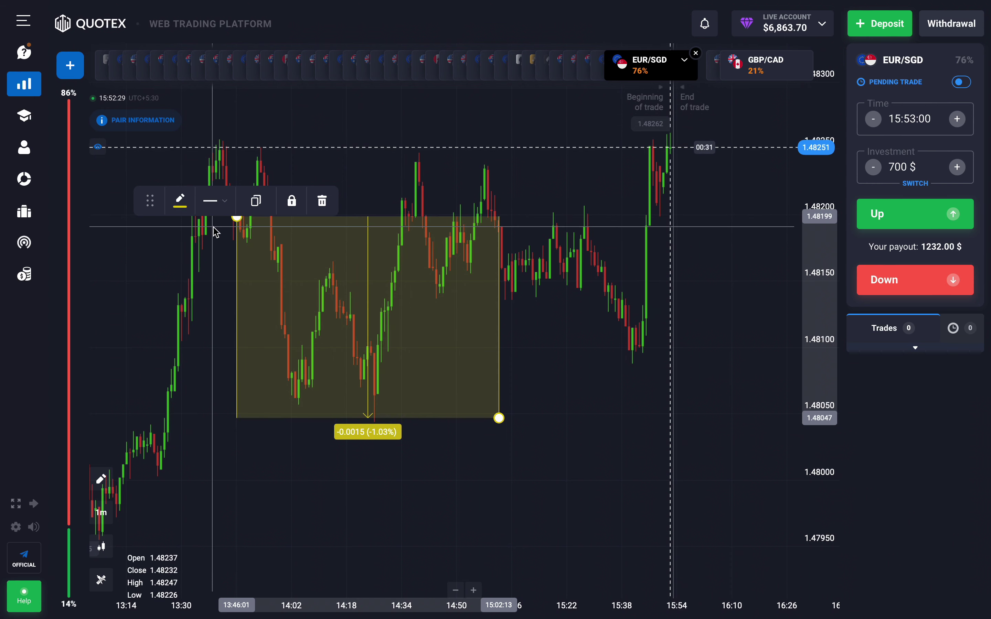
left_click_drag(236, 217, 231, 217)
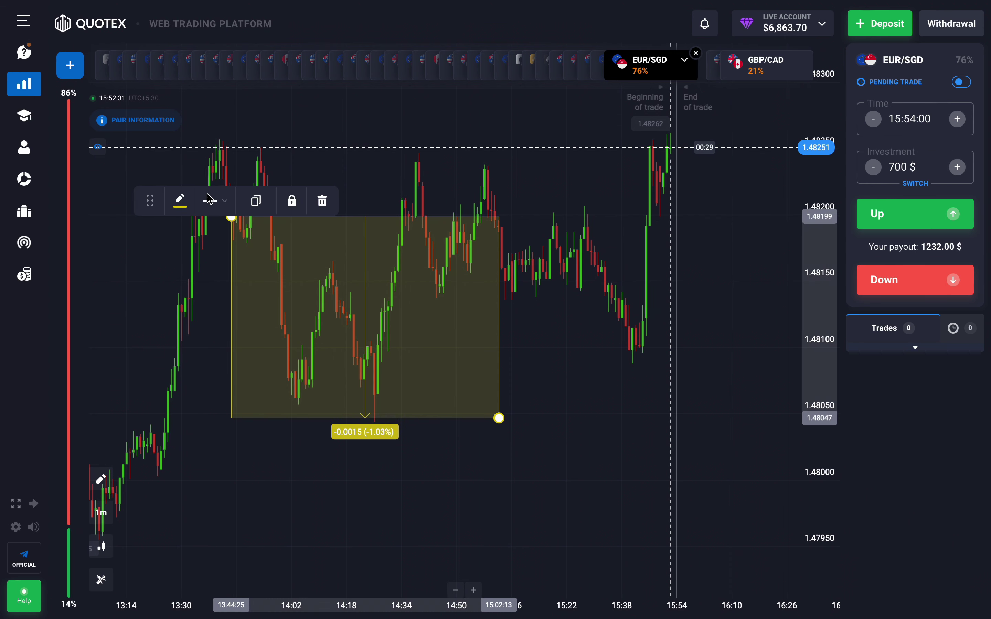
Fit the box tightly to the recent highs near 1.4824–1.4826, then deselect it.
left_click_drag(150, 201, 503, 524)
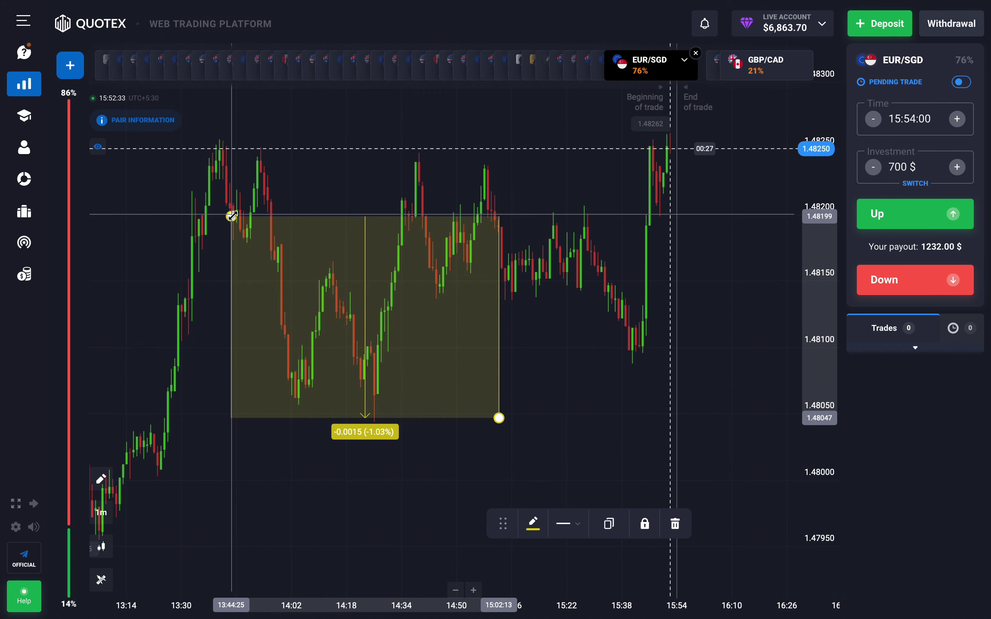
left_click_drag(232, 217, 215, 138)
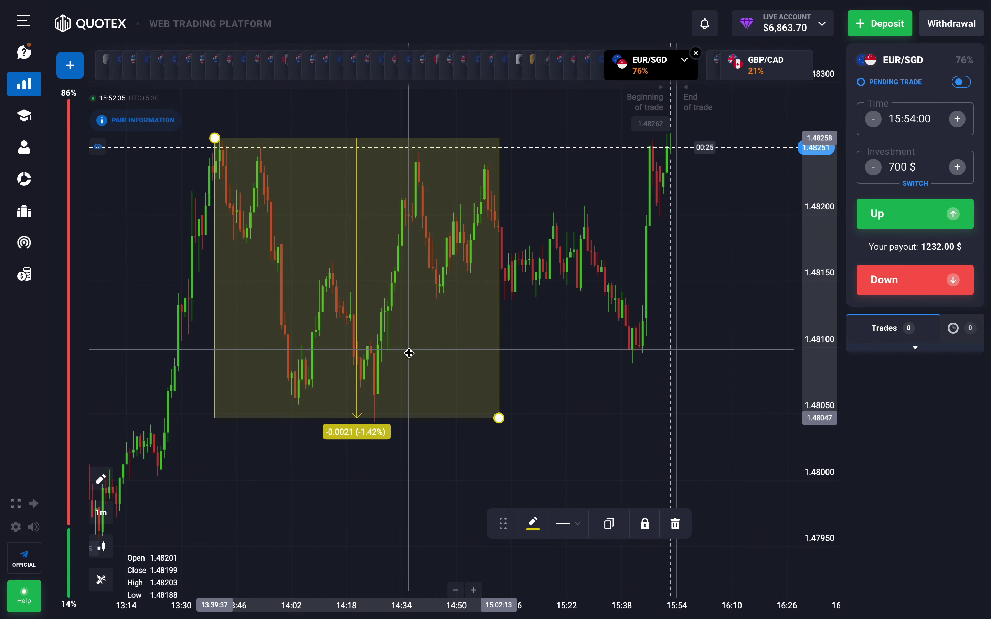
mouse_move(499, 417)
left_mouse_down()
mouse_move(532, 357)
mouse_move(730, 172)
mouse_move(729, 160)
left_mouse_up()
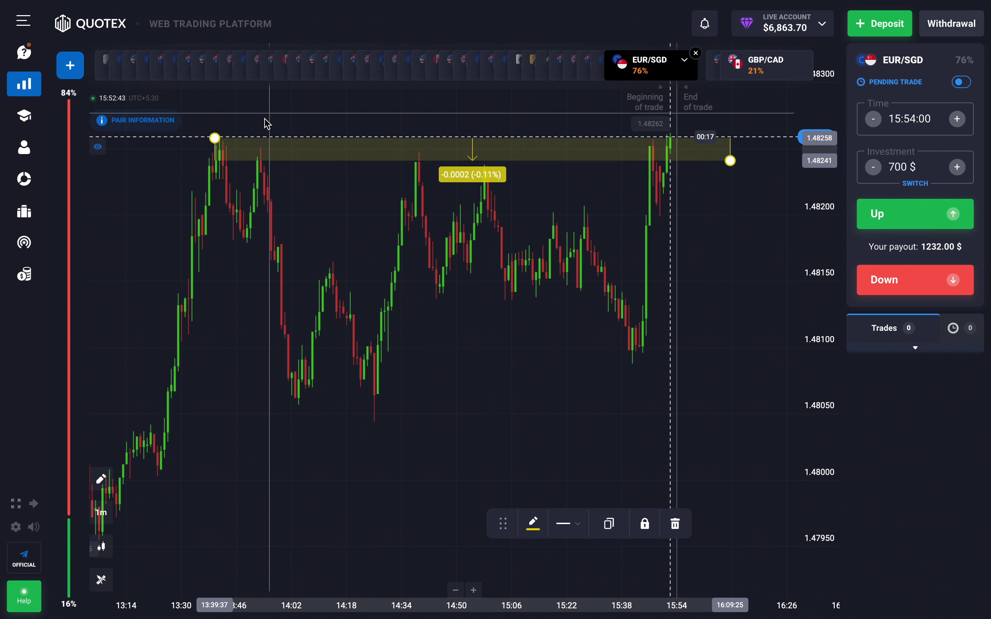
left_click_drag(214, 139, 213, 149)
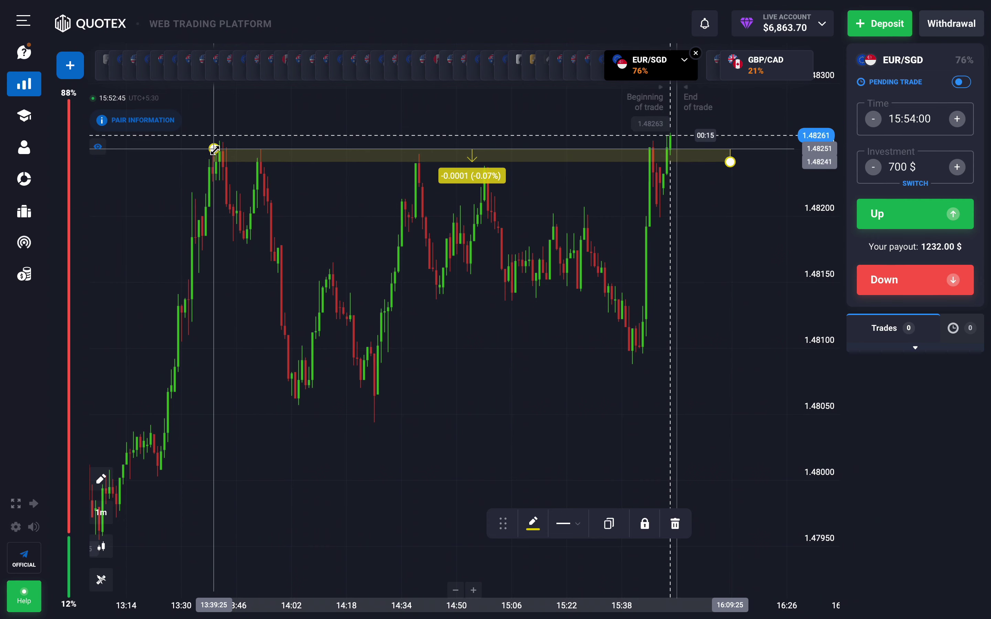
left_click(709, 321)
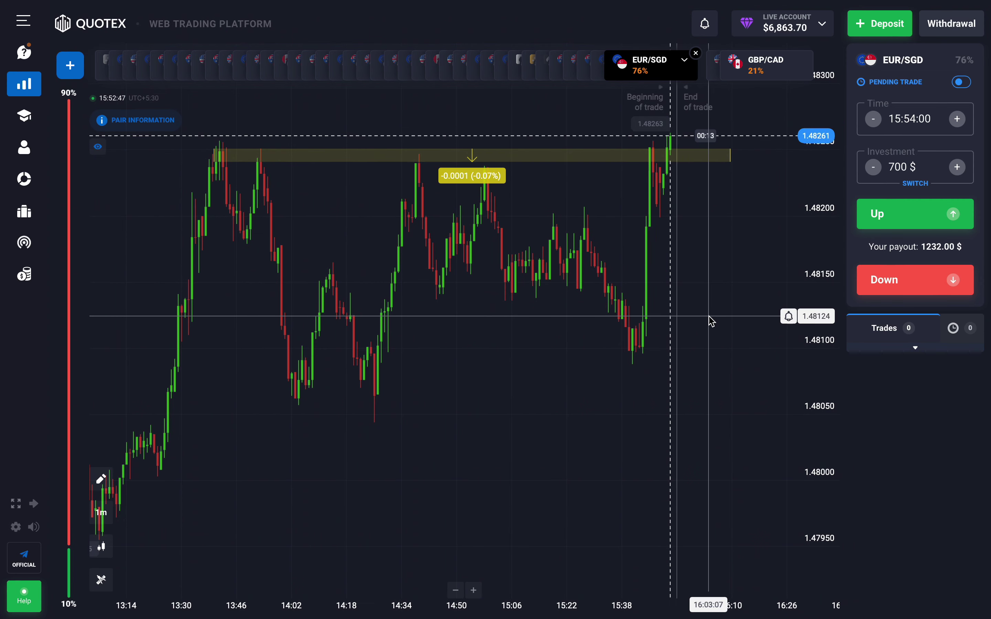
mouse_move(442, 409)
left_mouse_down()
mouse_move(186, 377)
mouse_move(489, 413)
left_mouse_up()
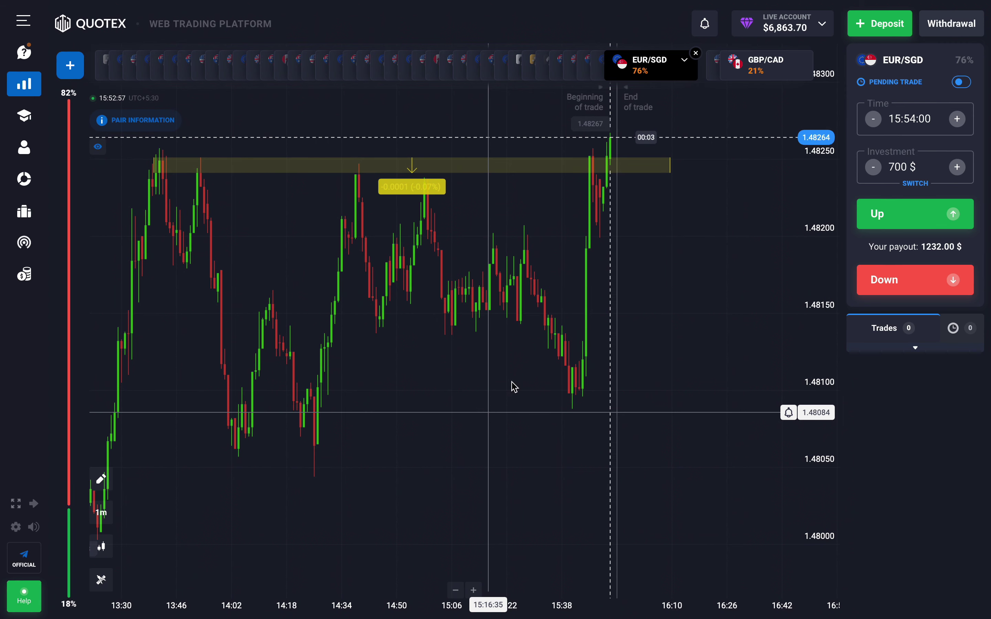
Place a 700 $ Up trade on EUR/SGD from 1.48264.
left_click(918, 226)
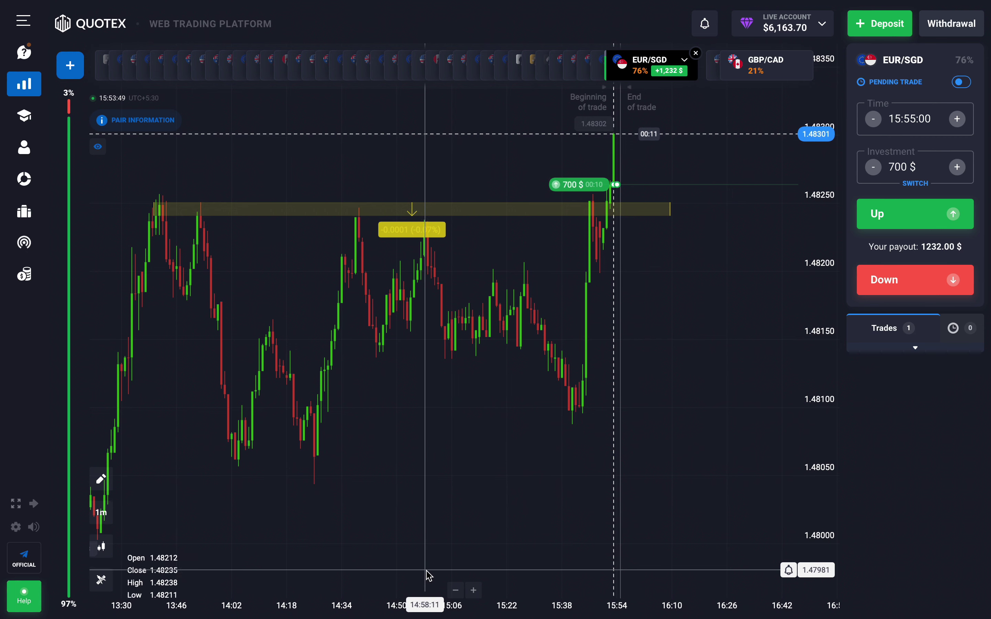
Zoom out and pan to earlier EUR/SGD candles while the Up trade runs out.
double_click(455, 591)
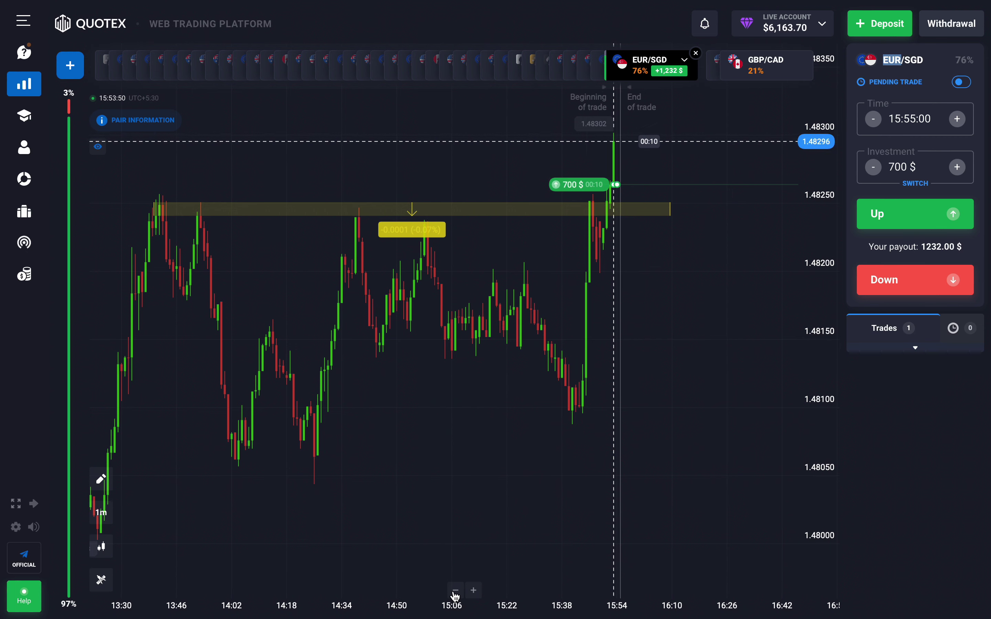
mouse_move(368, 489)
left_mouse_down()
mouse_move(491, 461)
mouse_move(385, 434)
left_mouse_up()
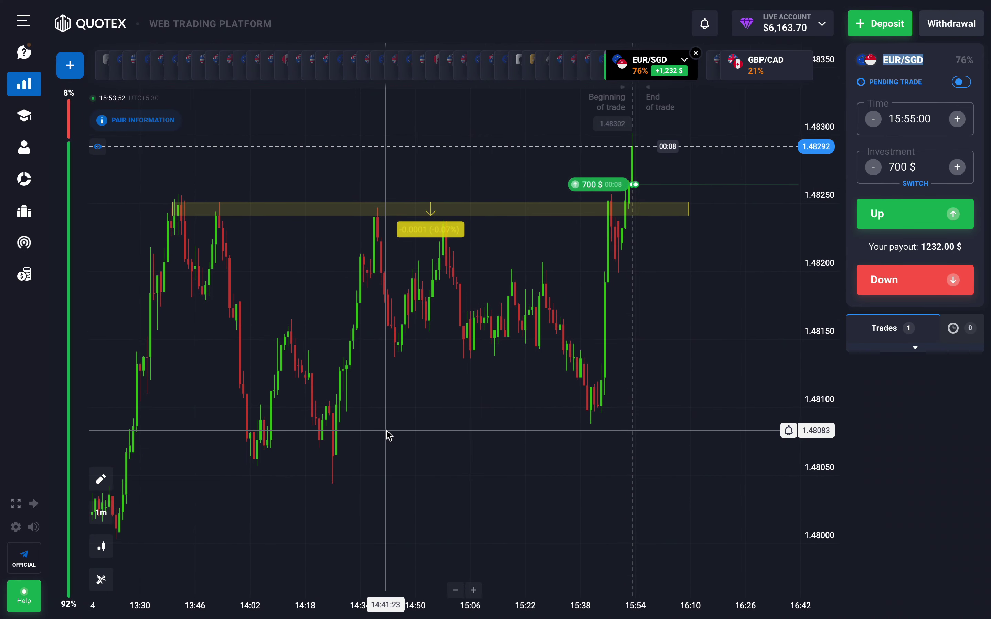